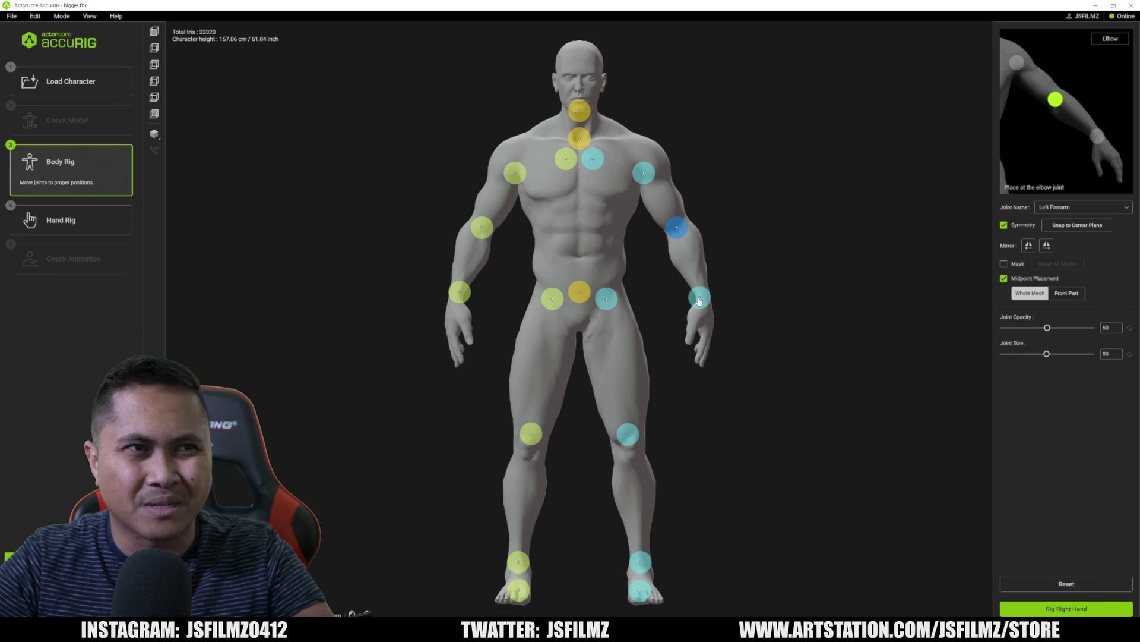
- Place the right toe base joint on the foot and proceed to rigging the right hand with 5 fingers
{"action": "right_click_drag", "start_coordinate": [596, 467], "coordinate": [583, 523]}
{"action": "left_click", "coordinate": [512, 495]}
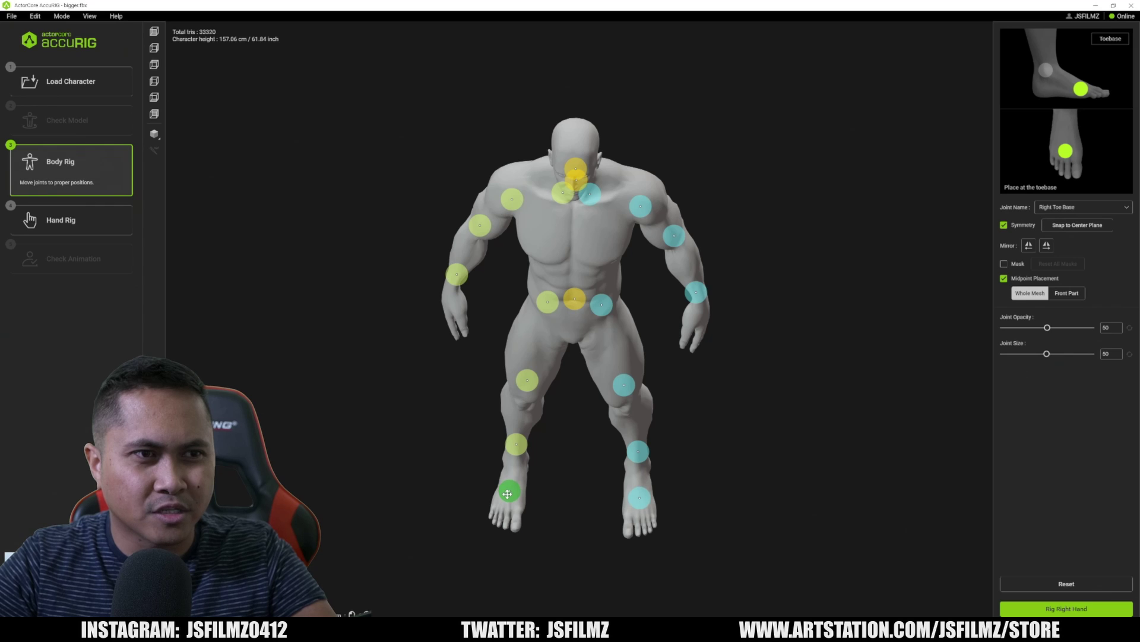
{"action": "right_click_drag", "start_coordinate": [508, 498], "coordinate": [565, 361]}
{"action": "left_click", "coordinate": [1076, 612]}
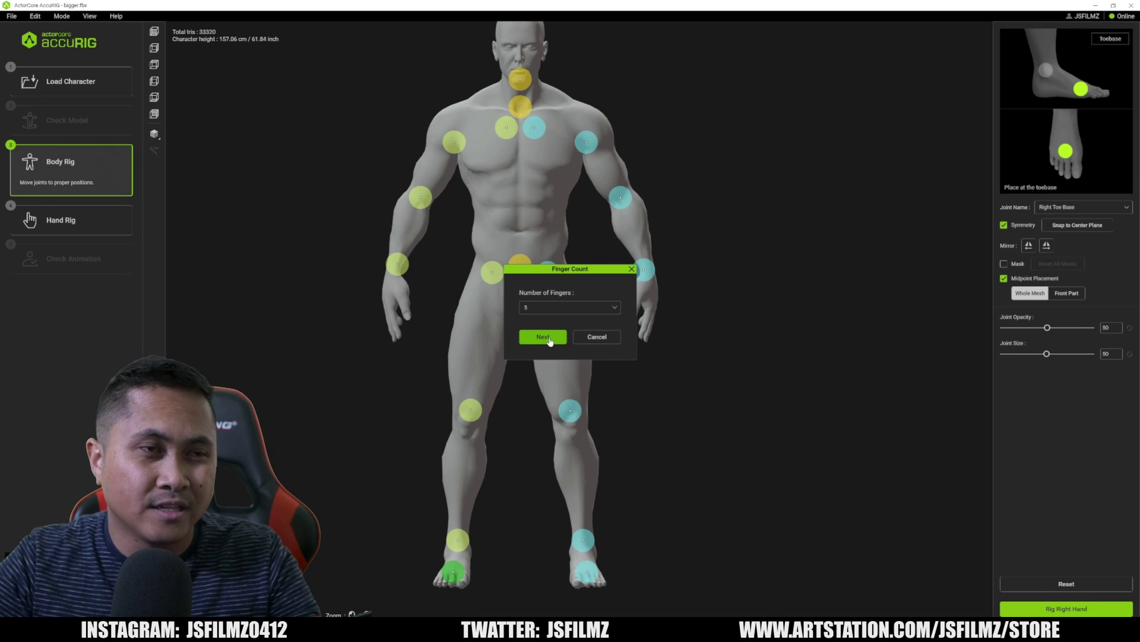
{"action": "left_click", "coordinate": [543, 337]}
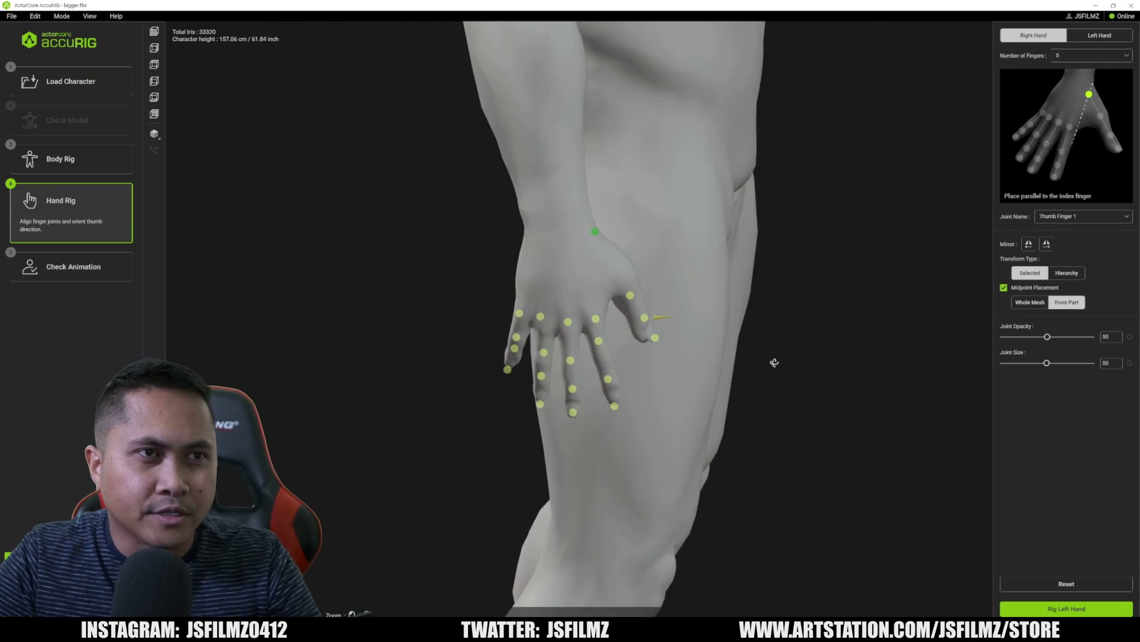
- Align the right thumb's second, third and tip joints along the centre of the thumb
{"action": "right_click_drag", "start_coordinate": [775, 362], "coordinate": [657, 354]}
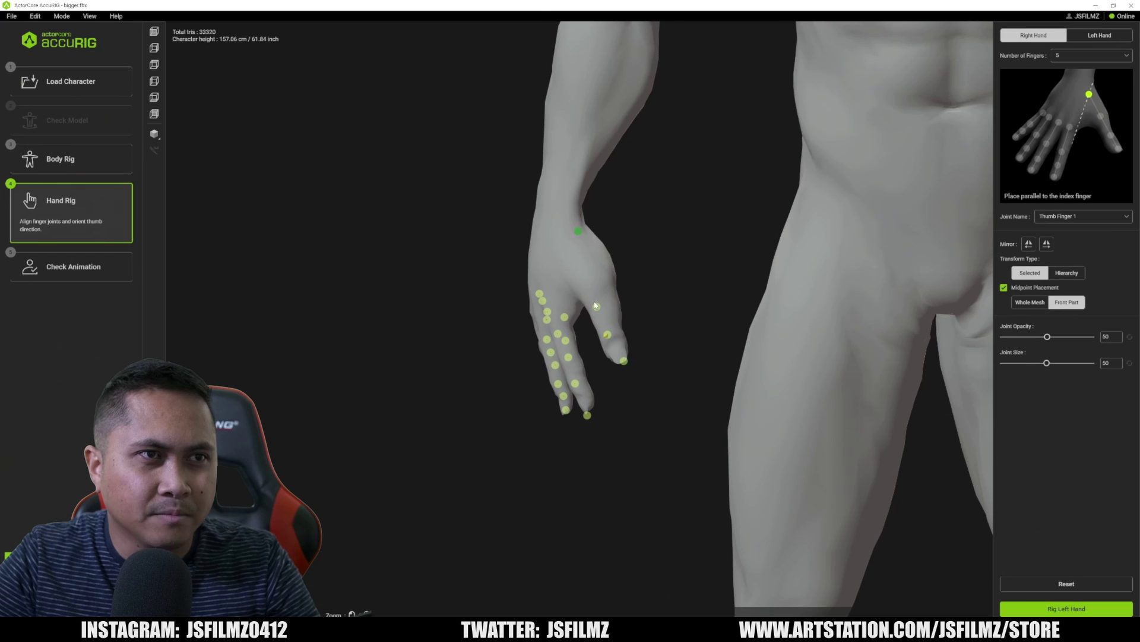
{"action": "right_click_drag", "start_coordinate": [596, 305], "coordinate": [600, 306]}
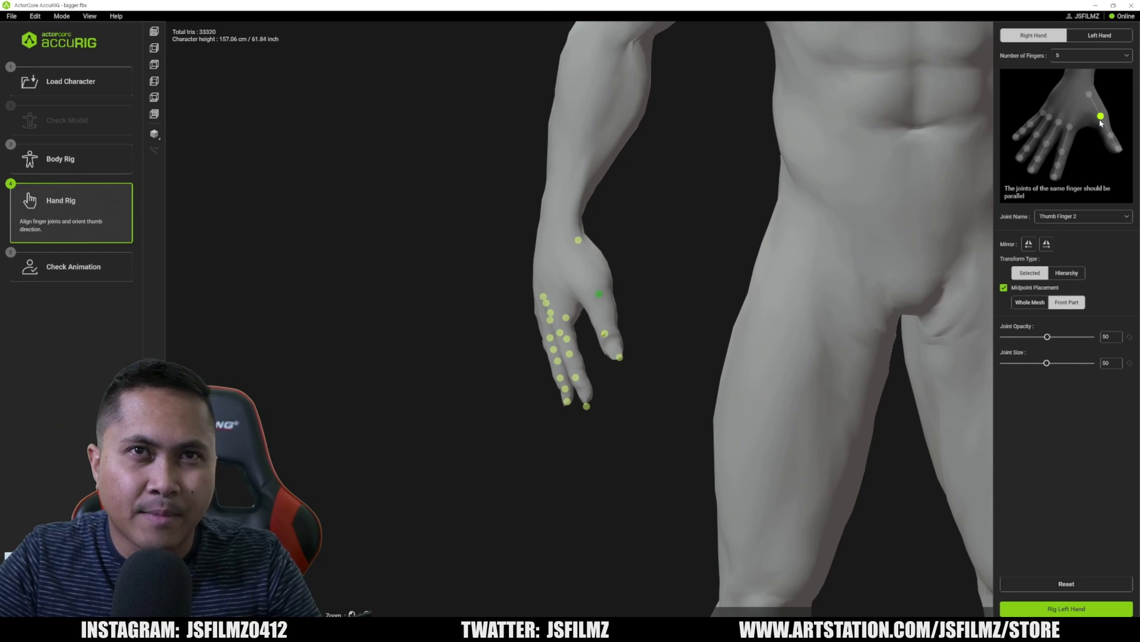
{"action": "mouse_move", "coordinate": [605, 334]}
{"action": "left_mouse_down"}
{"action": "mouse_move", "coordinate": [606, 319]}
{"action": "mouse_move", "coordinate": [618, 352]}
{"action": "left_mouse_up"}
{"action": "right_click_drag", "start_coordinate": [613, 350], "coordinate": [616, 326]}
{"action": "left_click", "coordinate": [599, 330]}
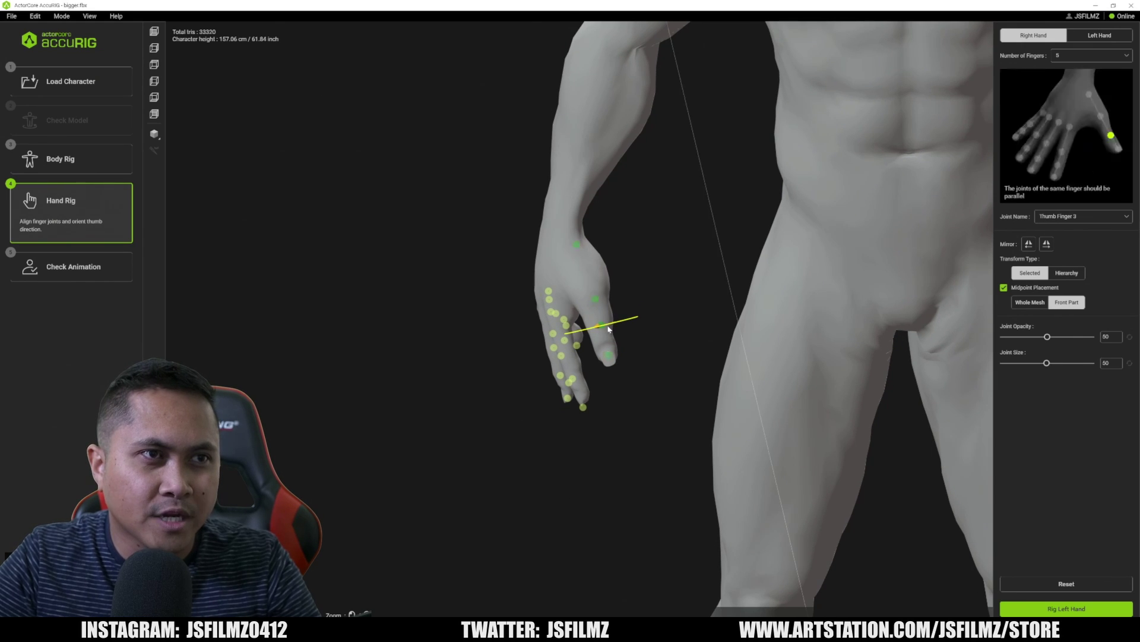
{"action": "right_click_drag", "start_coordinate": [623, 326], "coordinate": [614, 313]}
- Align the base and tip joints of the right hand's index, middle, ring and pinky fingers with the mesh
{"action": "left_click", "coordinate": [594, 306]}
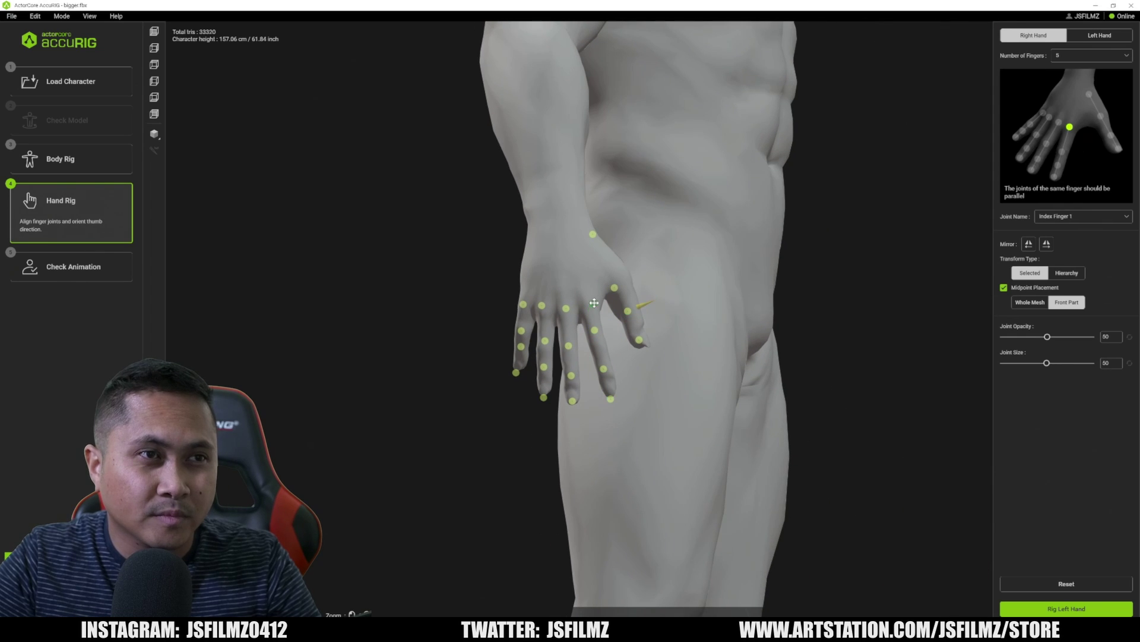
{"action": "left_click", "coordinate": [568, 306]}
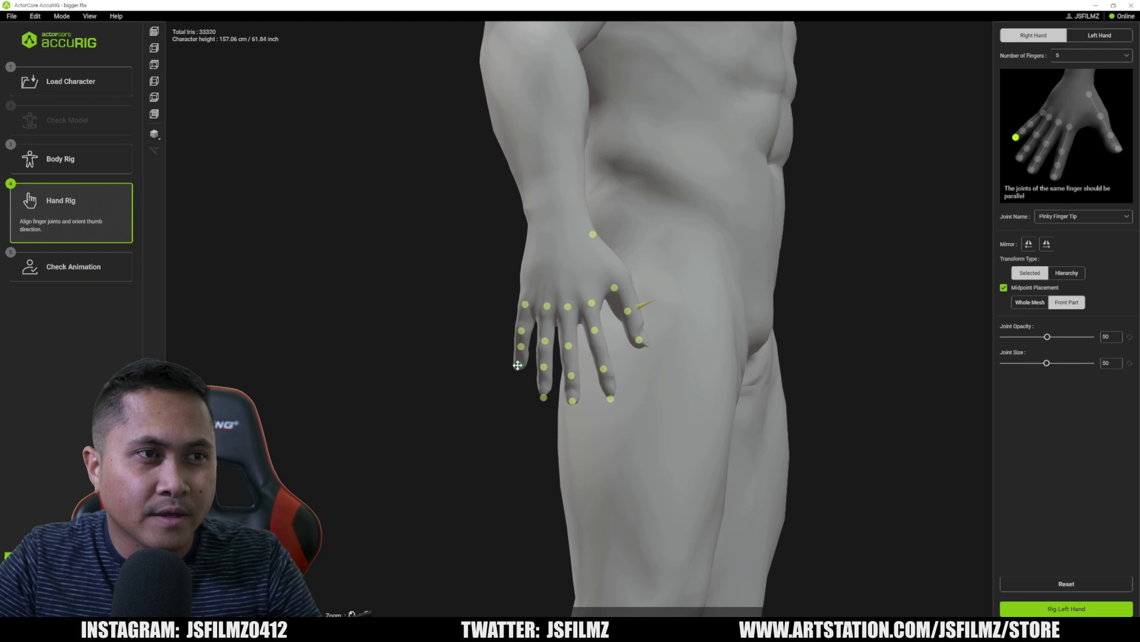
{"action": "left_click", "coordinate": [574, 398]}
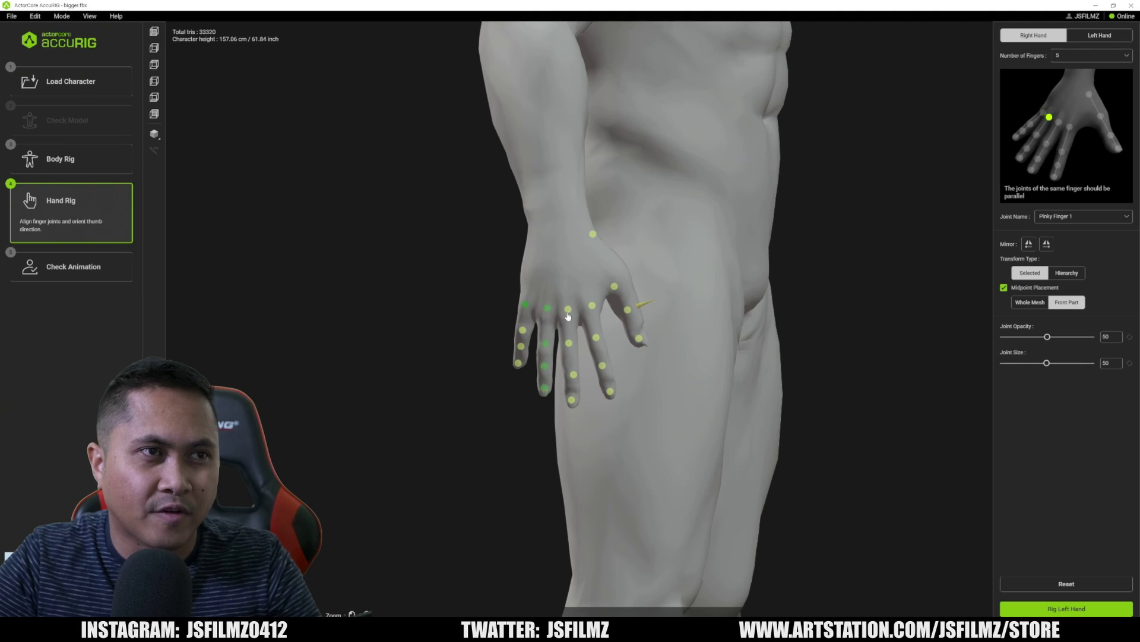
{"action": "mouse_move", "coordinate": [568, 316]}
{"action": "right_mouse_down"}
{"action": "mouse_move", "coordinate": [697, 275]}
{"action": "mouse_move", "coordinate": [518, 310]}
{"action": "mouse_move", "coordinate": [556, 304]}
{"action": "right_mouse_up"}
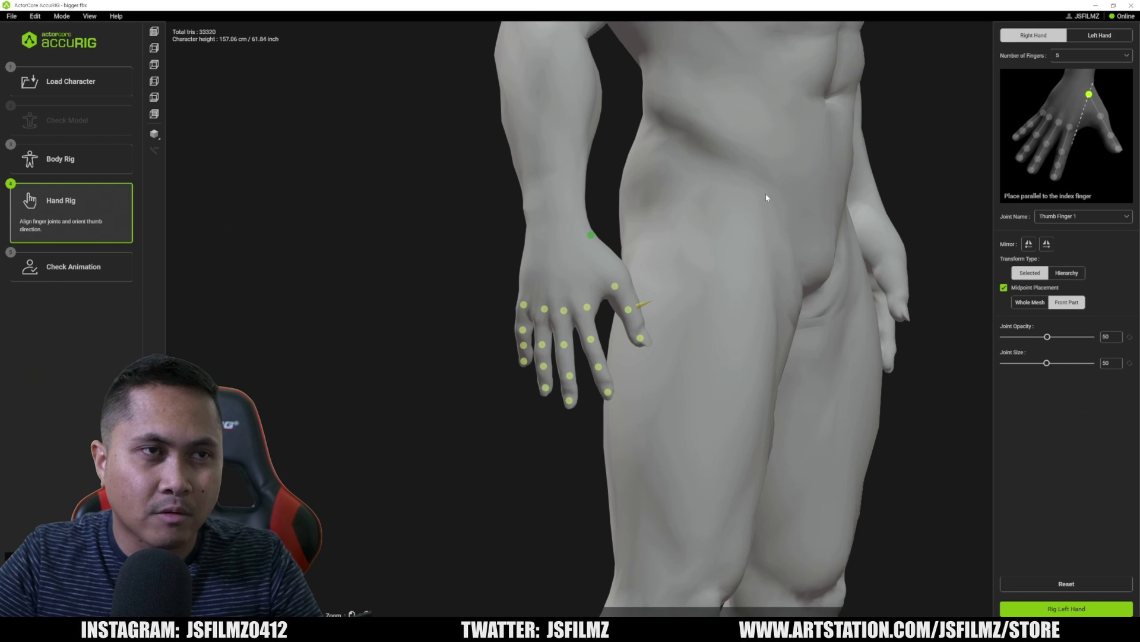
{"action": "right_click_drag", "start_coordinate": [621, 268], "coordinate": [613, 271]}
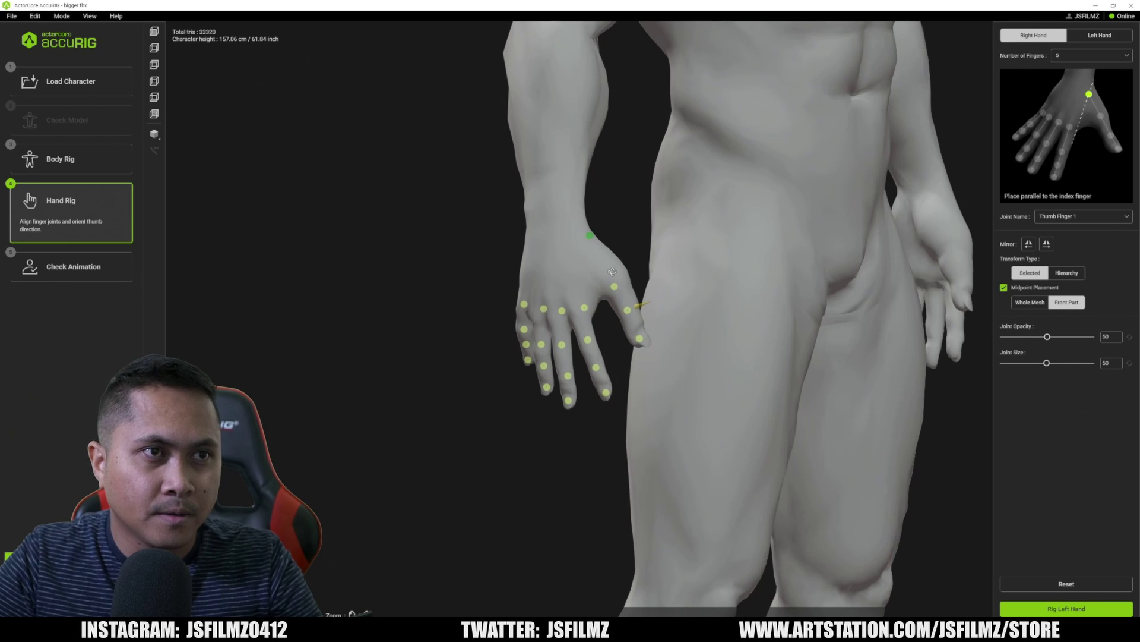
- Proceed to rigging the left hand and move its thumb and finger tip joints into the fingertips
{"action": "left_click", "coordinate": [1059, 609]}
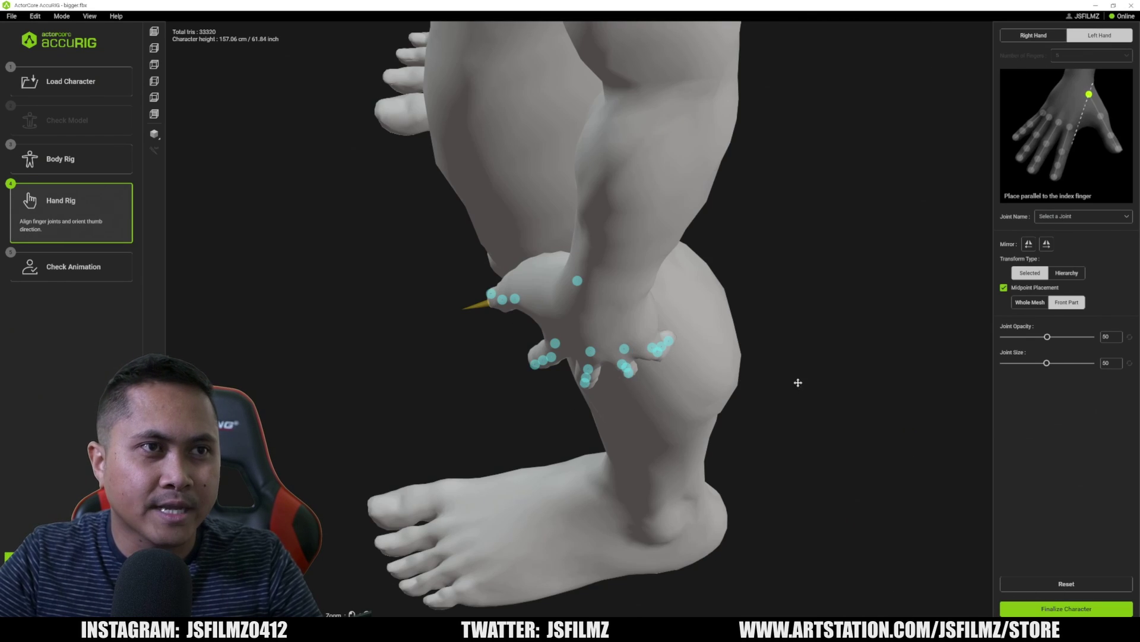
{"action": "middle_click_drag", "start_coordinate": [798, 383], "coordinate": [829, 316]}
{"action": "right_click_drag", "start_coordinate": [830, 315], "coordinate": [796, 229]}
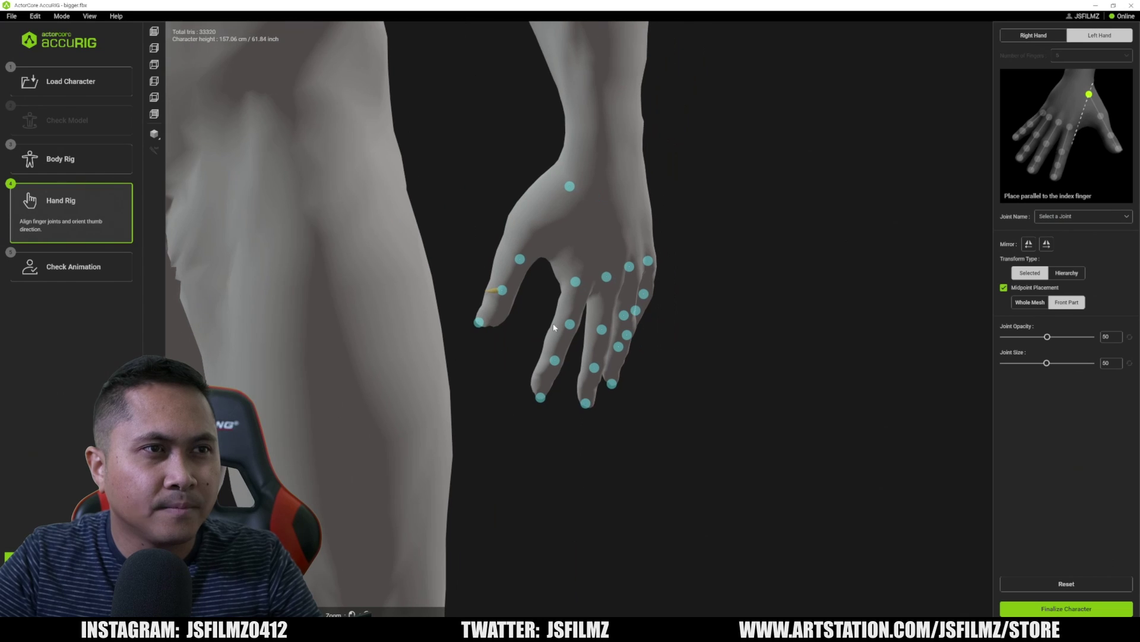
{"action": "left_click", "coordinate": [485, 318]}
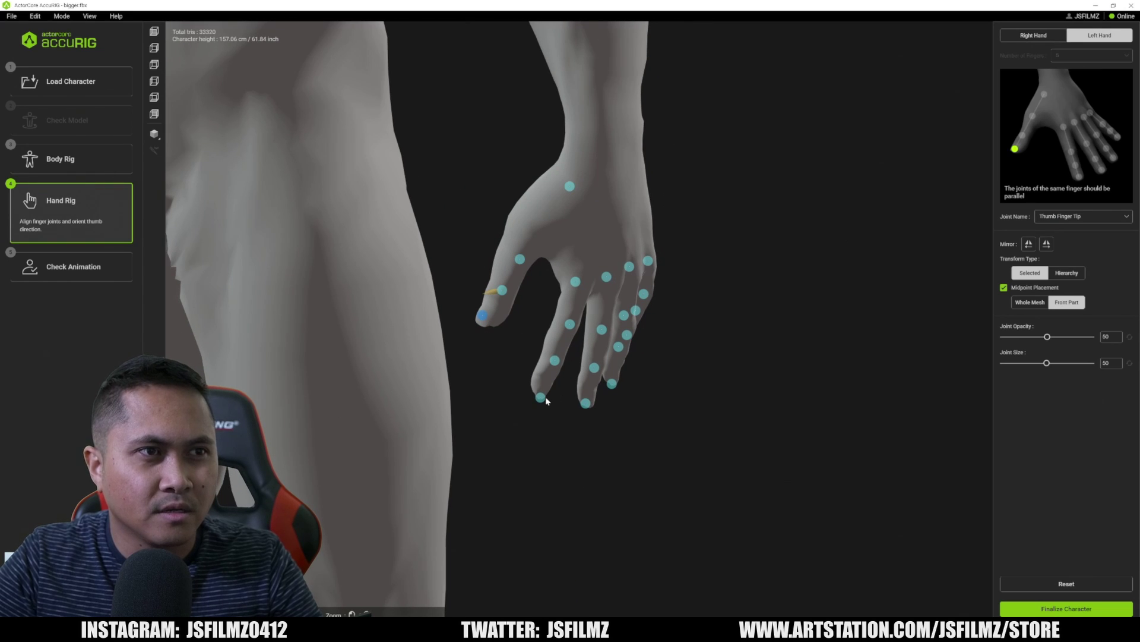
{"action": "right_click_drag", "start_coordinate": [586, 388], "coordinate": [562, 379]}
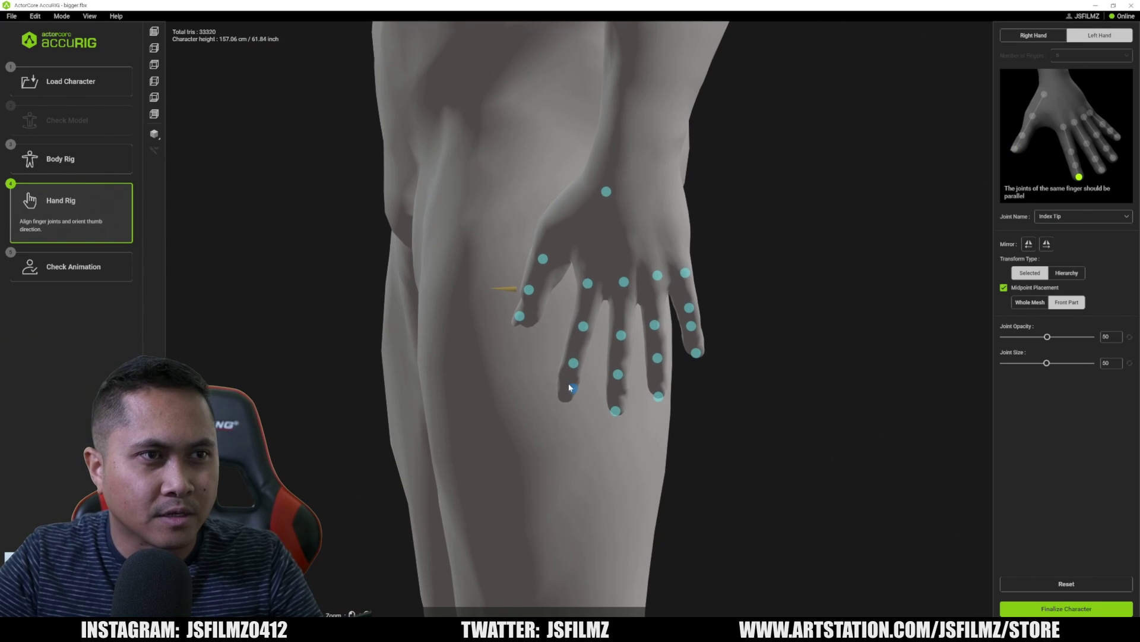
{"action": "left_click", "coordinate": [618, 404]}
{"action": "scroll", "coordinate": [658, 401], "scroll_direction": "up", "scroll_amount": 5}
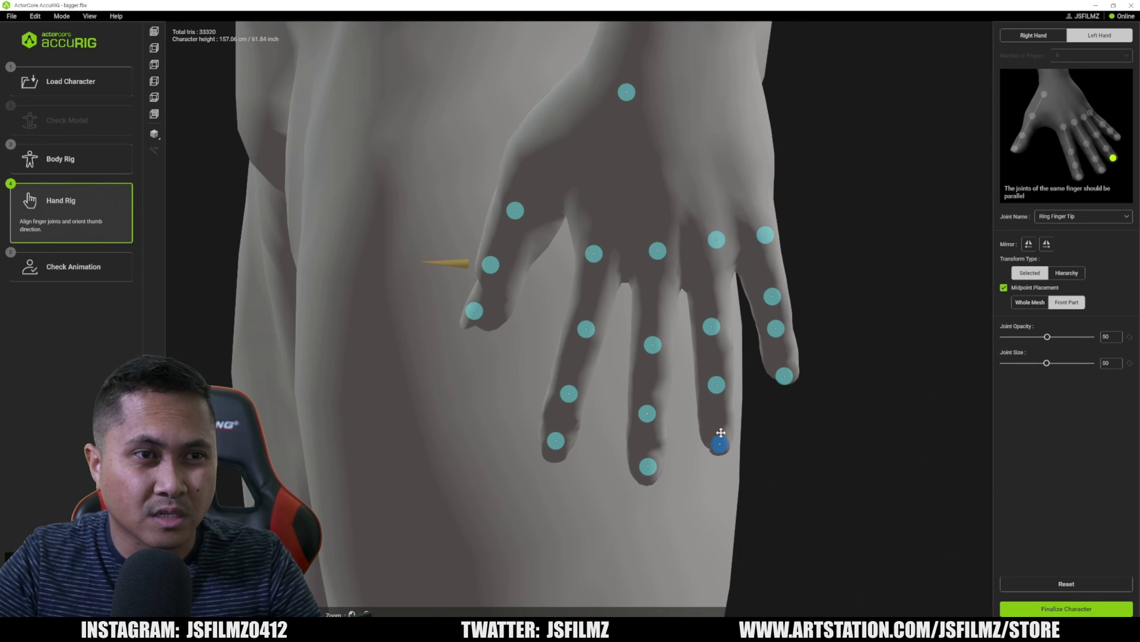
{"action": "right_click_drag", "start_coordinate": [779, 419], "coordinate": [748, 414]}
{"action": "double_click", "coordinate": [799, 375]}
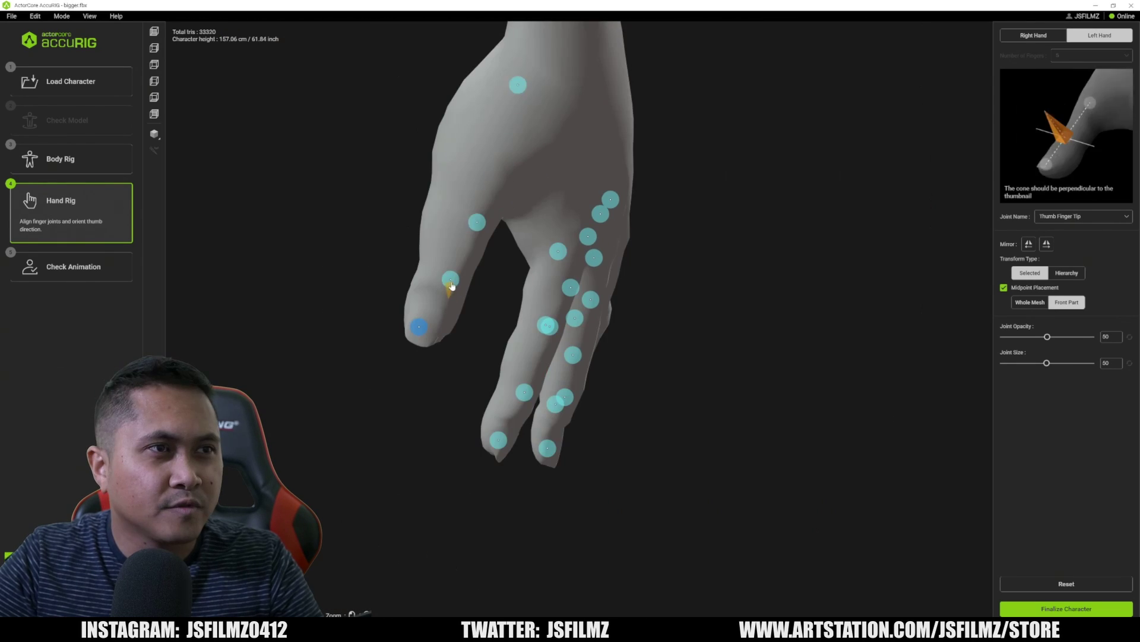
- Reposition the left thumb's third, second and first joints, placing the first joint near the wrist parallel to the index finger
{"action": "left_click", "coordinate": [450, 275]}
{"action": "left_click", "coordinate": [447, 268]}
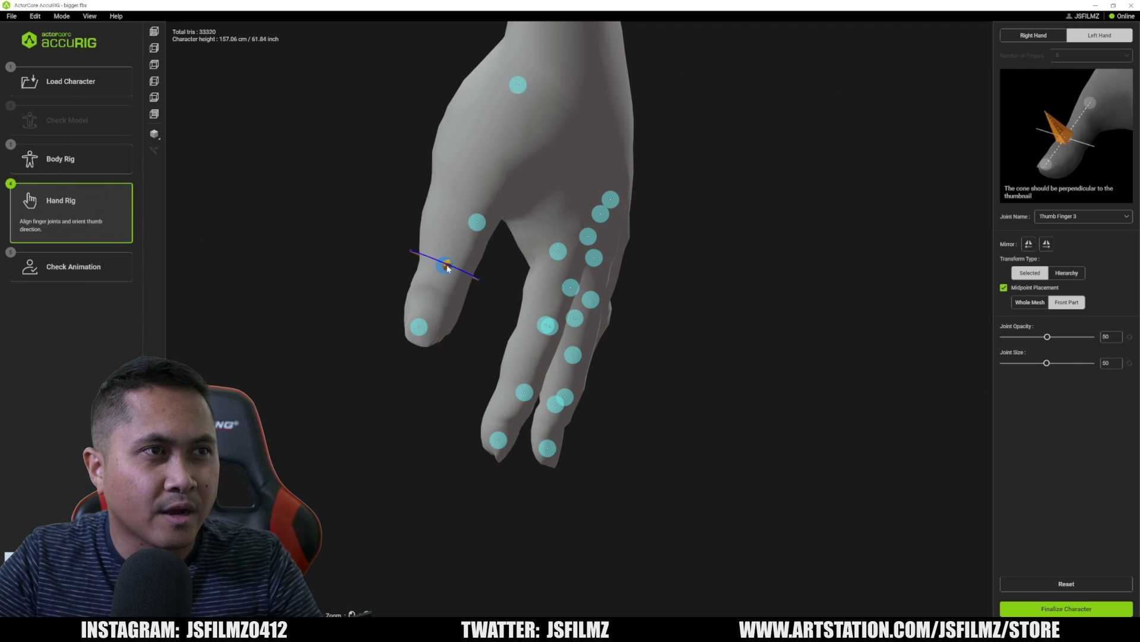
{"action": "left_click", "coordinate": [445, 266]}
{"action": "left_click", "coordinate": [476, 221]}
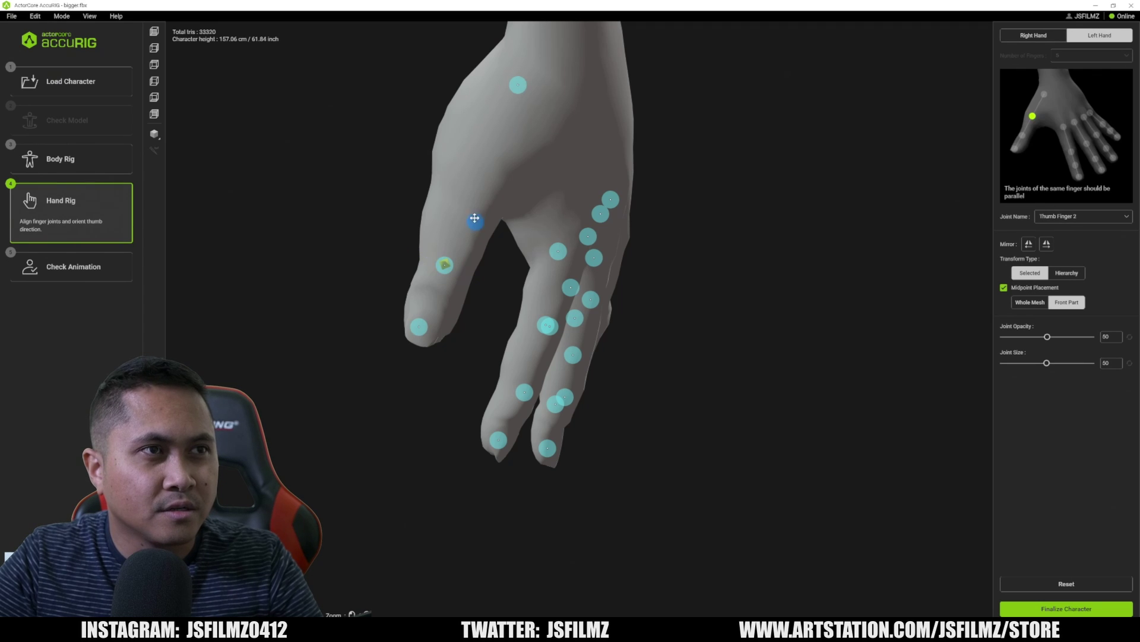
{"action": "mouse_move", "coordinate": [596, 135]}
{"action": "right_mouse_down"}
{"action": "mouse_move", "coordinate": [600, 194]}
{"action": "mouse_move", "coordinate": [700, 170]}
{"action": "mouse_move", "coordinate": [601, 224]}
{"action": "mouse_move", "coordinate": [603, 140]}
{"action": "right_mouse_up"}
{"action": "left_click", "coordinate": [553, 148]}
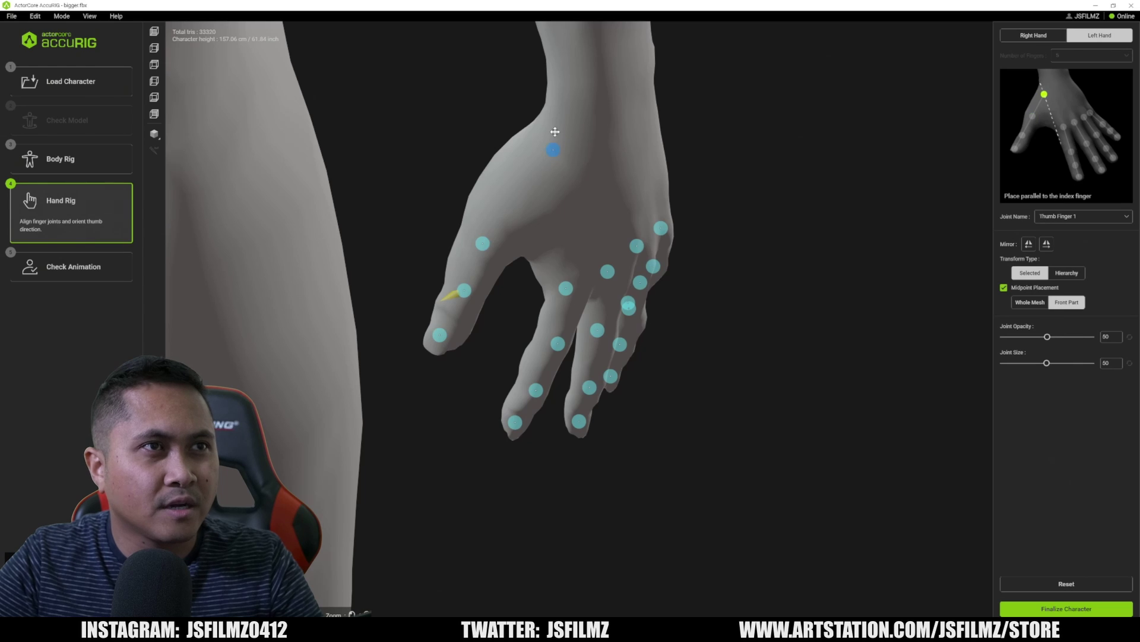
{"action": "scroll", "coordinate": [654, 301], "scroll_direction": "down", "scroll_amount": 10}
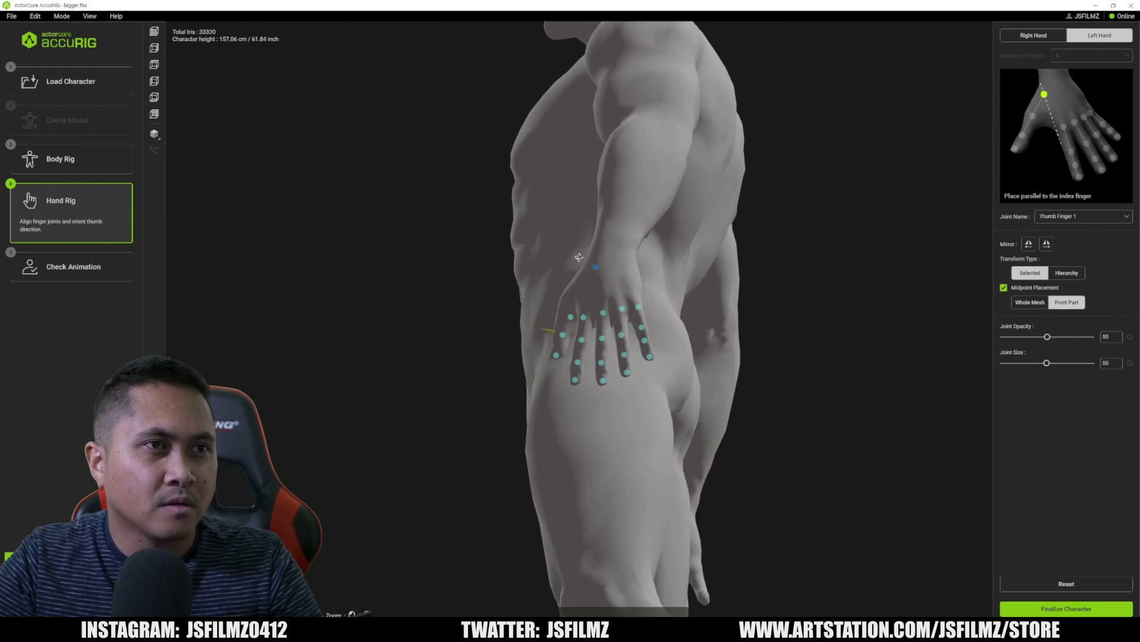
{"action": "right_click_drag", "start_coordinate": [579, 257], "coordinate": [594, 293]}
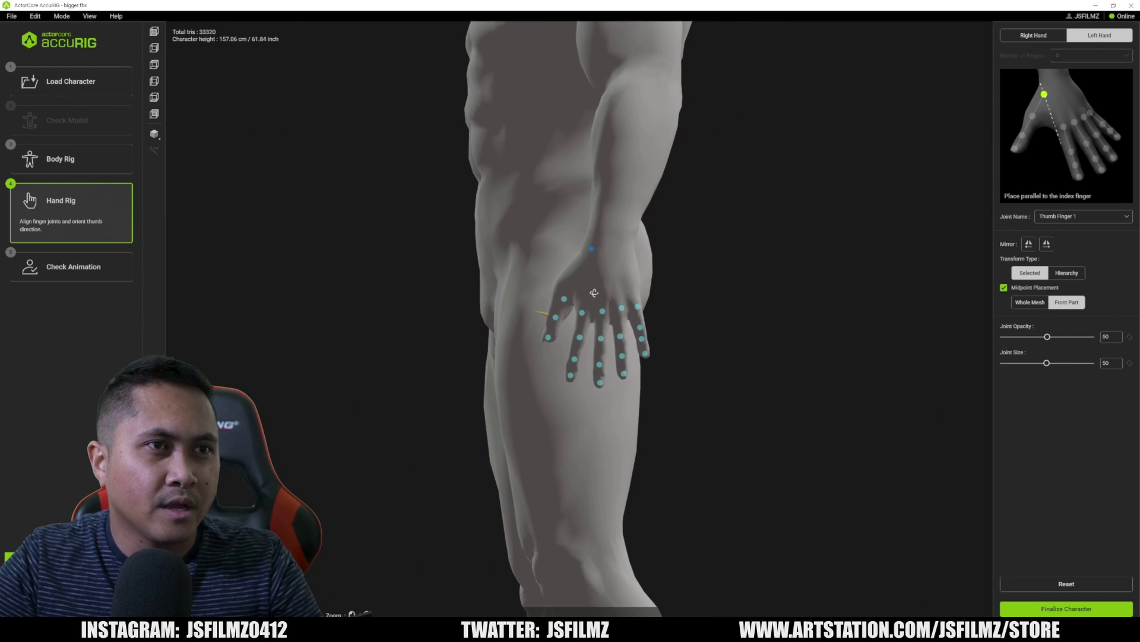
- Finalize the character and preview the rig with the first Body motion
{"action": "left_click", "coordinate": [1045, 607]}
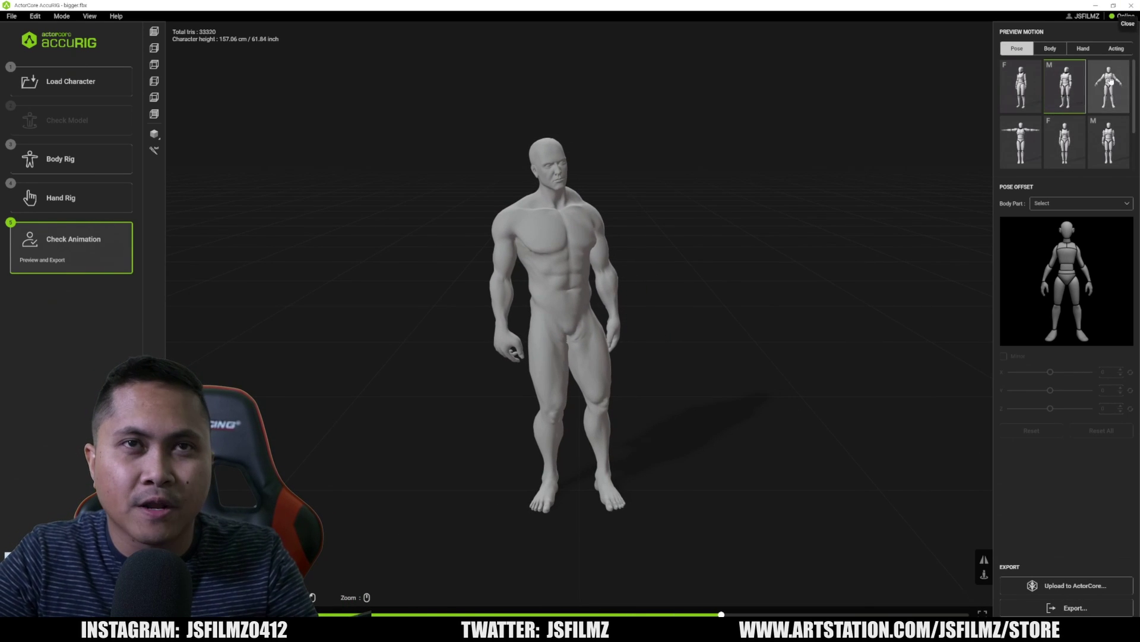
{"action": "left_click", "coordinate": [1116, 48]}
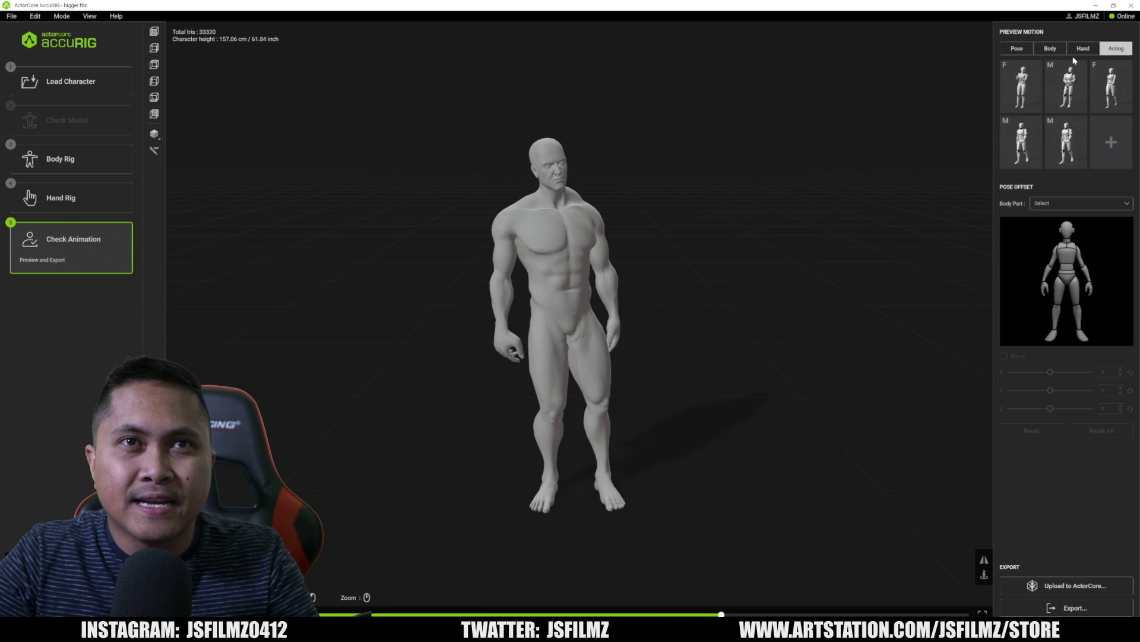
{"action": "left_click", "coordinate": [1050, 48]}
{"action": "left_click", "coordinate": [1021, 86]}
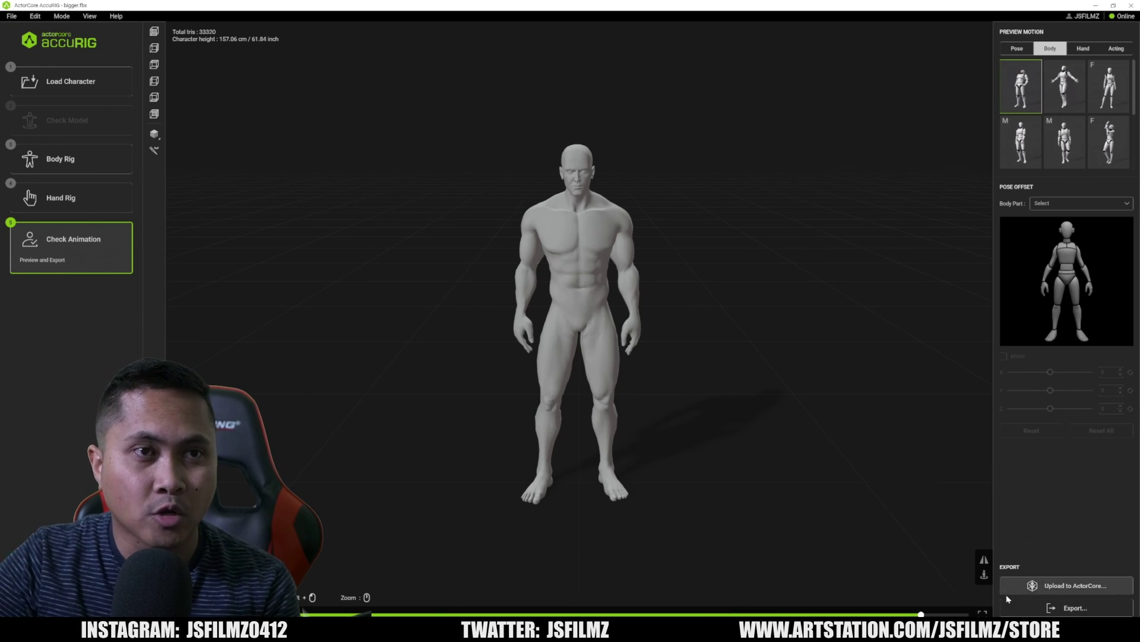
- Export the rigged character as an FBX named dudeman, targeting Unreal with the original texture size
{"action": "left_click", "coordinate": [1072, 607]}
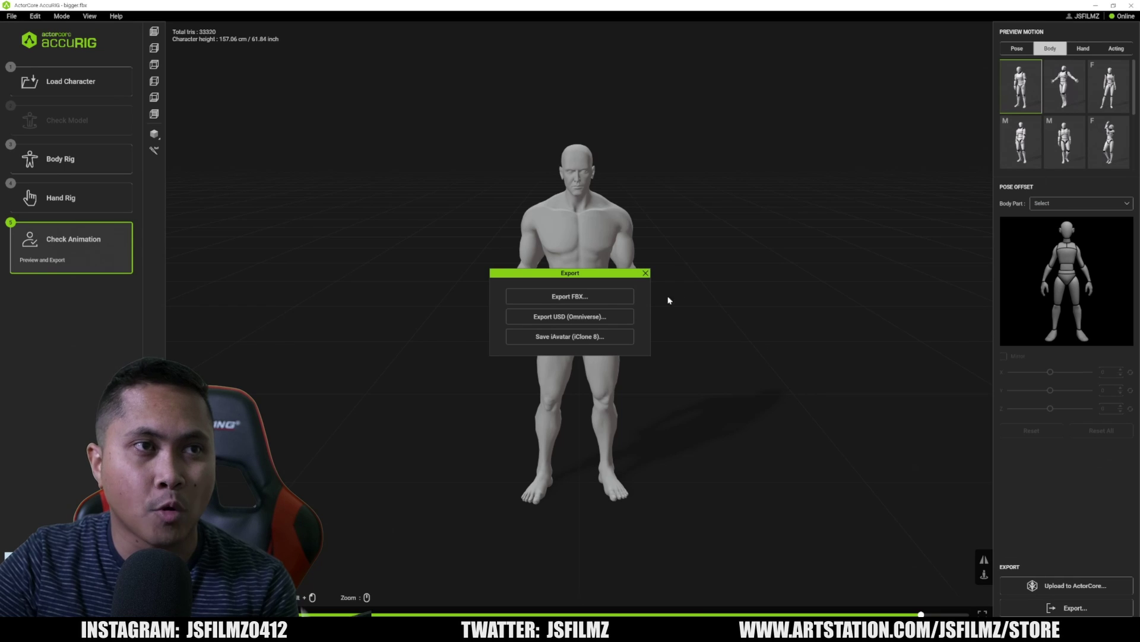
{"action": "left_click", "coordinate": [559, 296]}
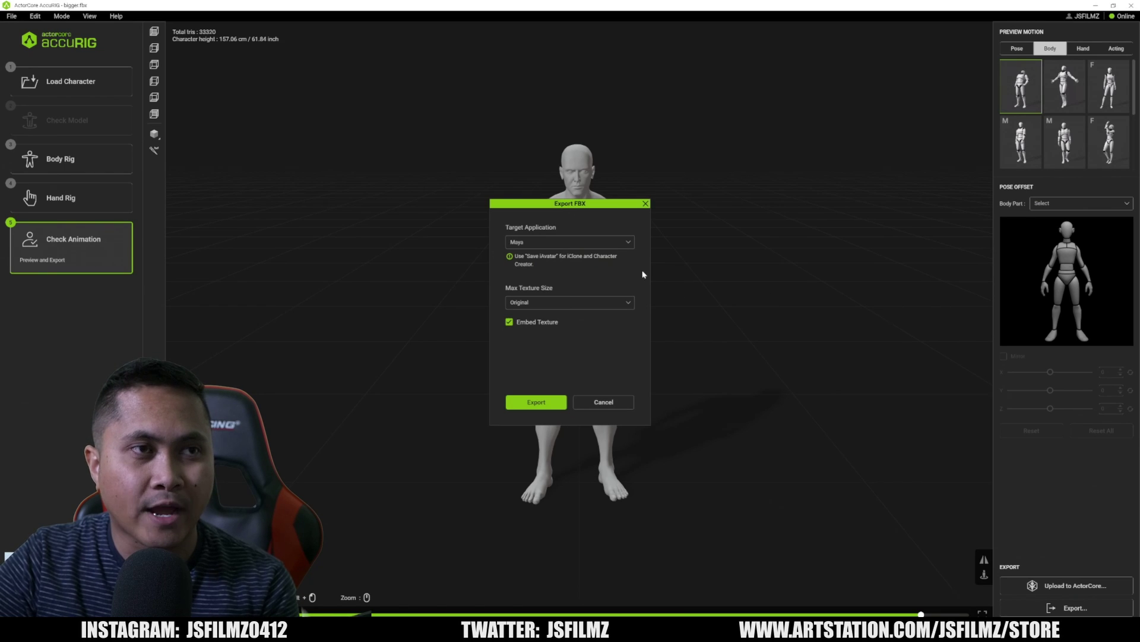
{"action": "left_click", "coordinate": [593, 242]}
{"action": "scroll", "coordinate": [558, 315], "scroll_direction": "down", "scroll_amount": 2}
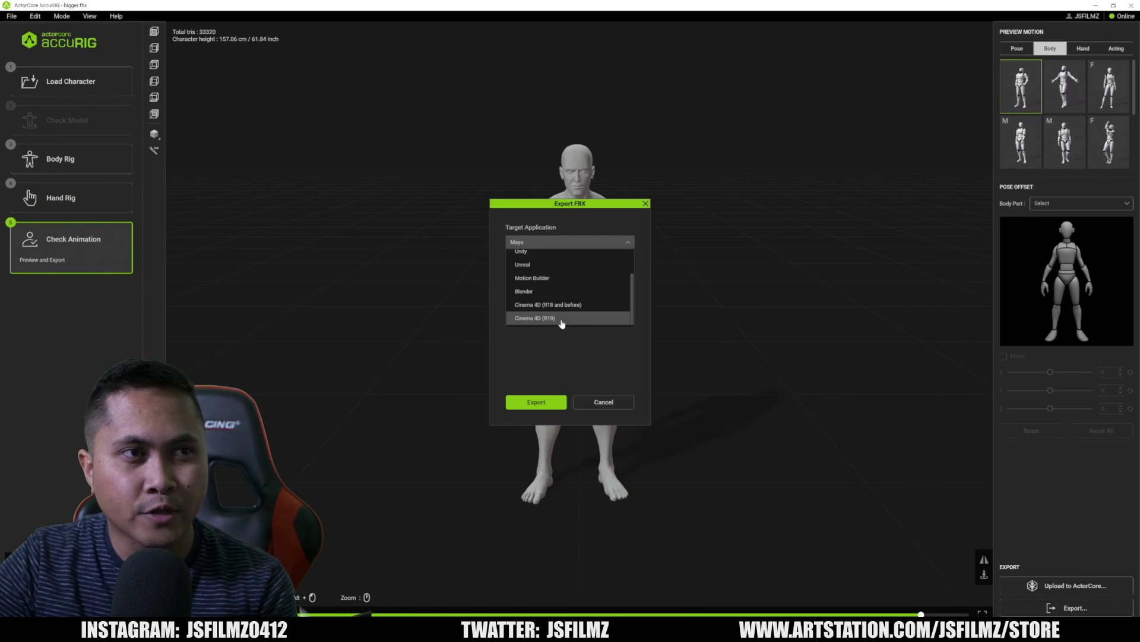
{"action": "scroll", "coordinate": [551, 309], "scroll_direction": "up", "scroll_amount": 2}
{"action": "left_click", "coordinate": [535, 297]}
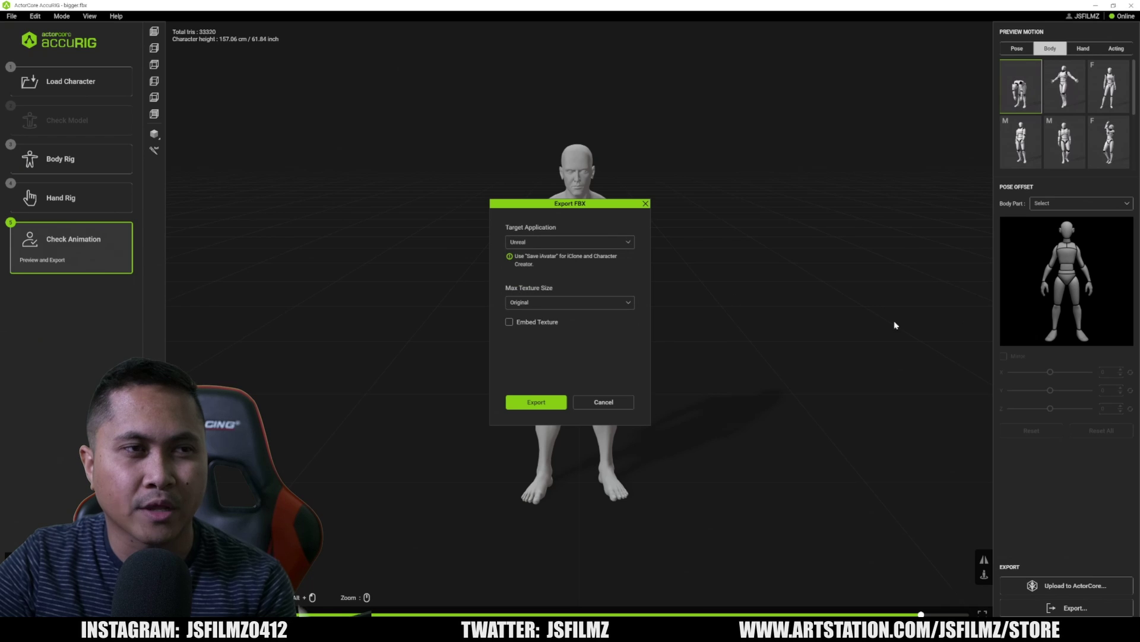
{"action": "left_click", "coordinate": [536, 404]}
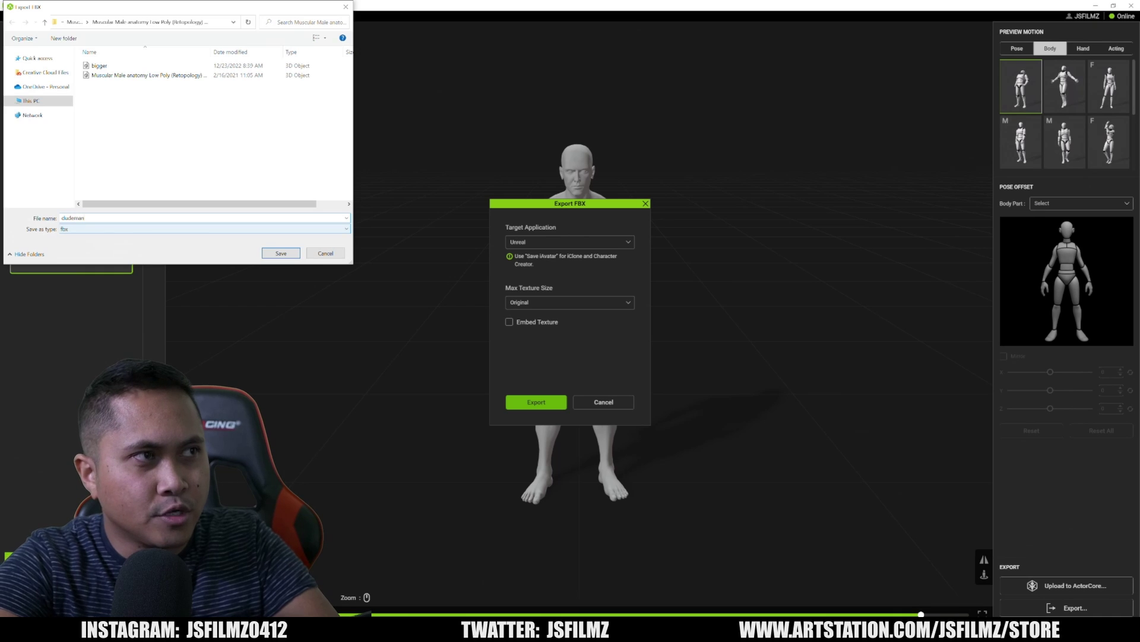
{"action": "left_click", "coordinate": [285, 256]}
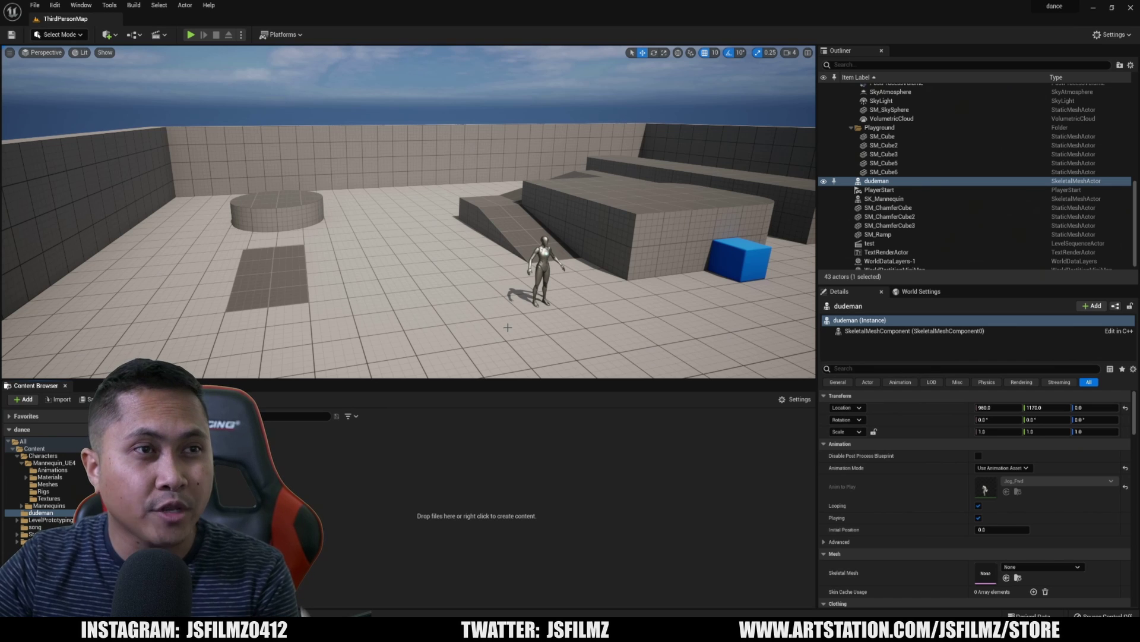
- Switch to File Explorer and bring the dudeman FBX file into the Unreal project's dudeman content folder
{"action": "right_click_drag", "start_coordinate": [508, 327], "coordinate": [514, 321]}
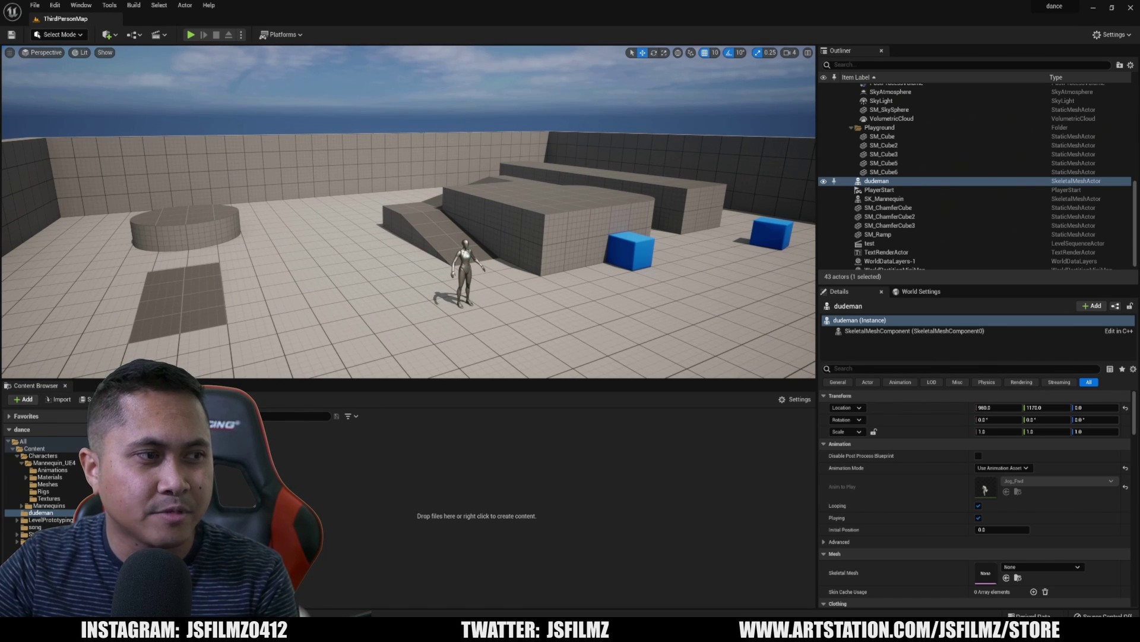
{"action": "key", "text": "alt+Tab"}
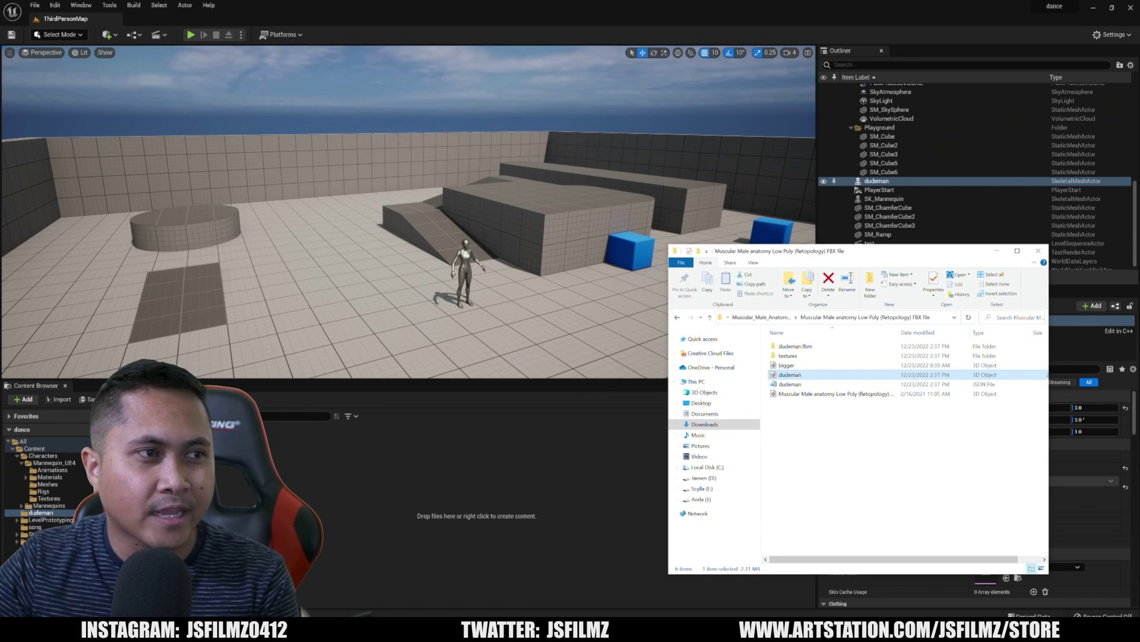
{"action": "left_click", "coordinate": [999, 251]}
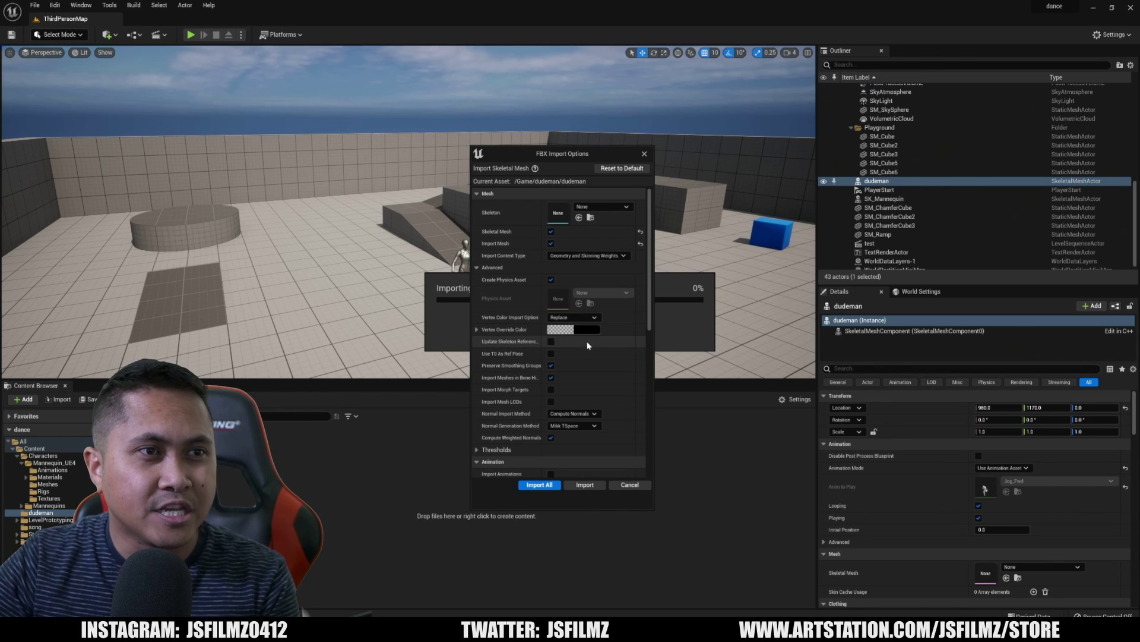
- Filter the import skeletons by ue4 and assign the UE4 mannequin's SK_Mannequin_Skeleton to the mesh
{"action": "left_click_drag", "start_coordinate": [651, 297], "coordinate": [651, 318]}
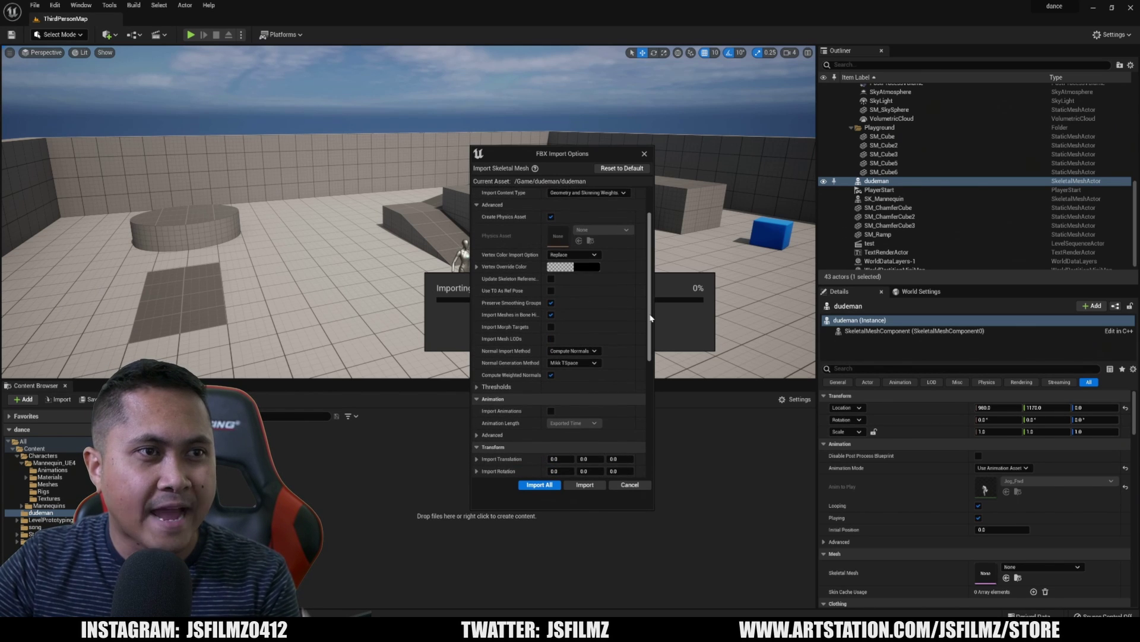
{"action": "scroll", "coordinate": [651, 318], "scroll_direction": "up", "scroll_amount": 3}
{"action": "left_click", "coordinate": [602, 206]}
{"action": "type", "text": "ue4"}
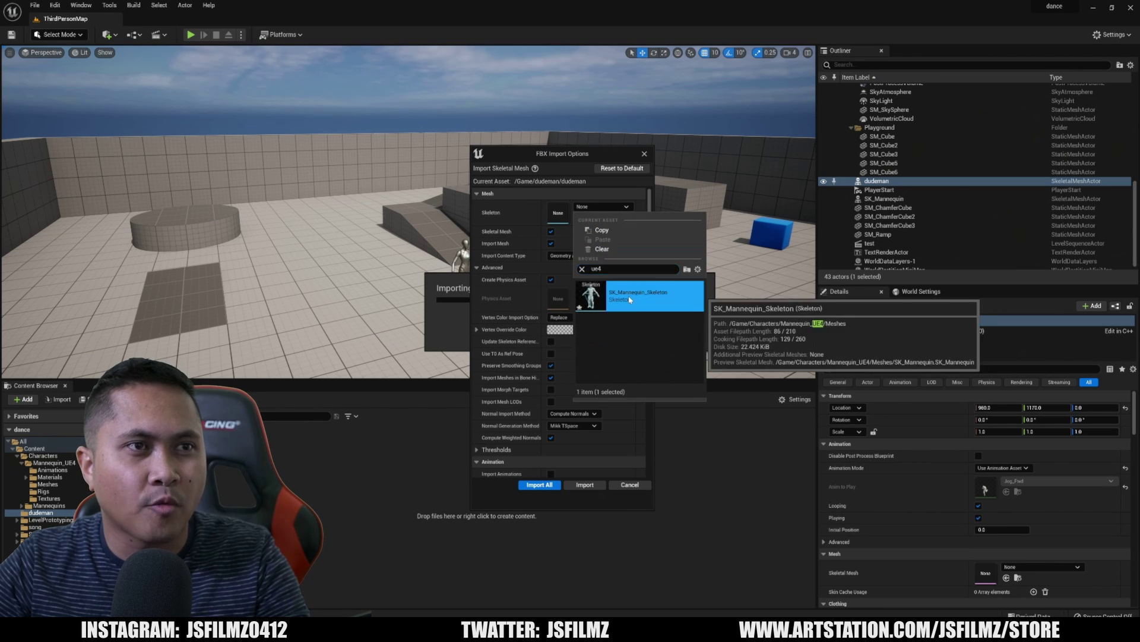
{"action": "left_click", "coordinate": [591, 294]}
- Import the dudeman skeletal mesh with the remaining import options as they are and close the message log
{"action": "scroll", "coordinate": [651, 341], "scroll_direction": "down", "scroll_amount": 3}
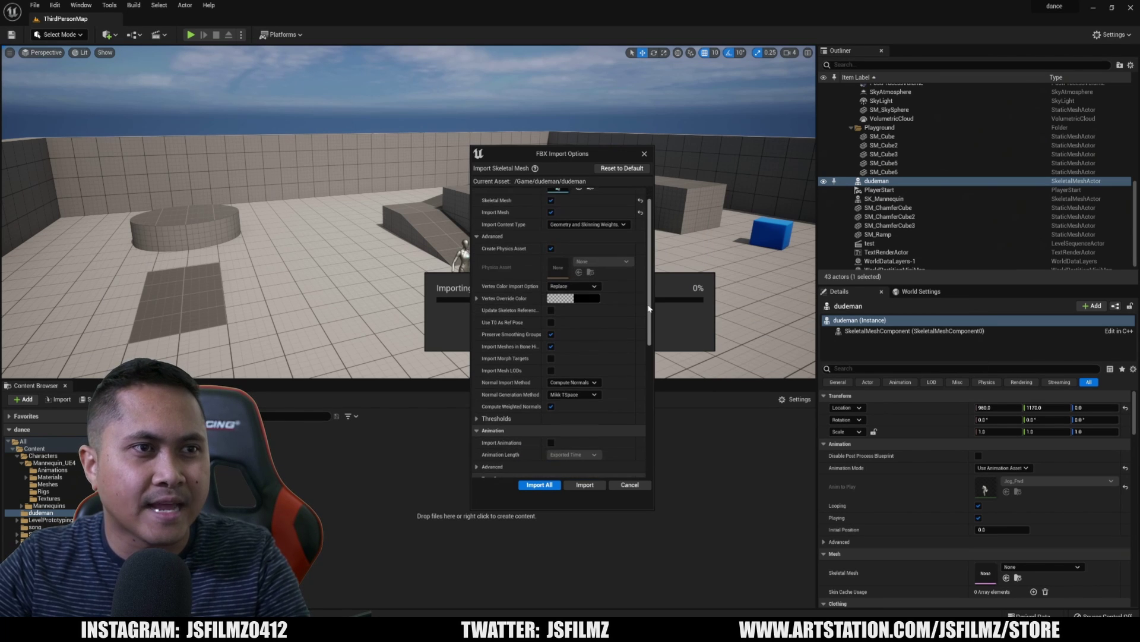
{"action": "scroll", "coordinate": [651, 341], "scroll_direction": "down", "scroll_amount": 3}
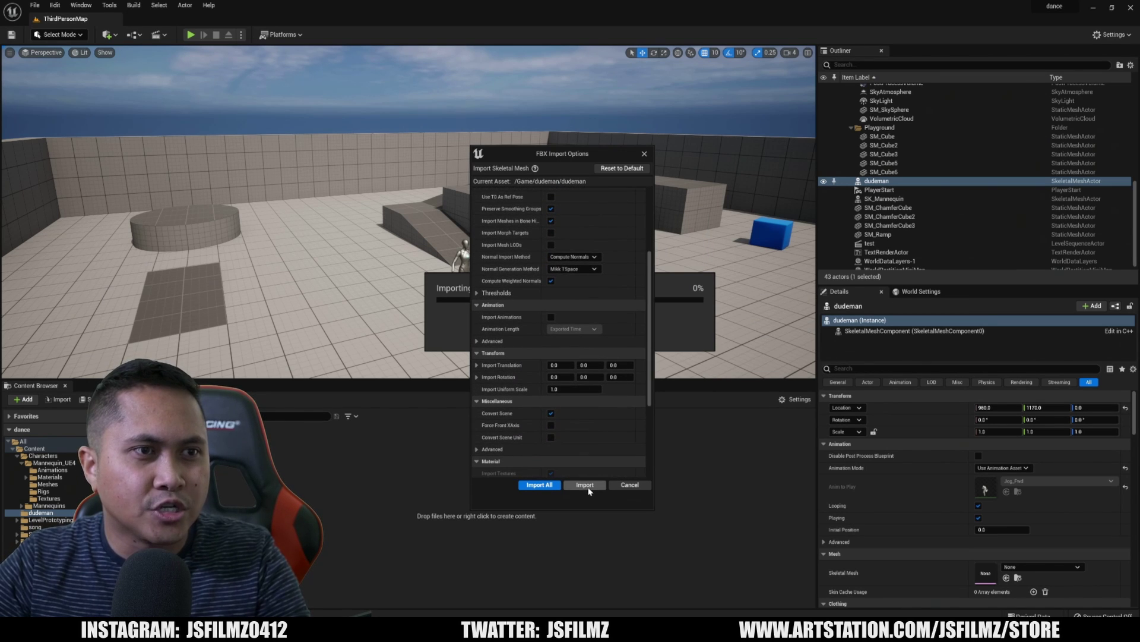
{"action": "left_click", "coordinate": [589, 487]}
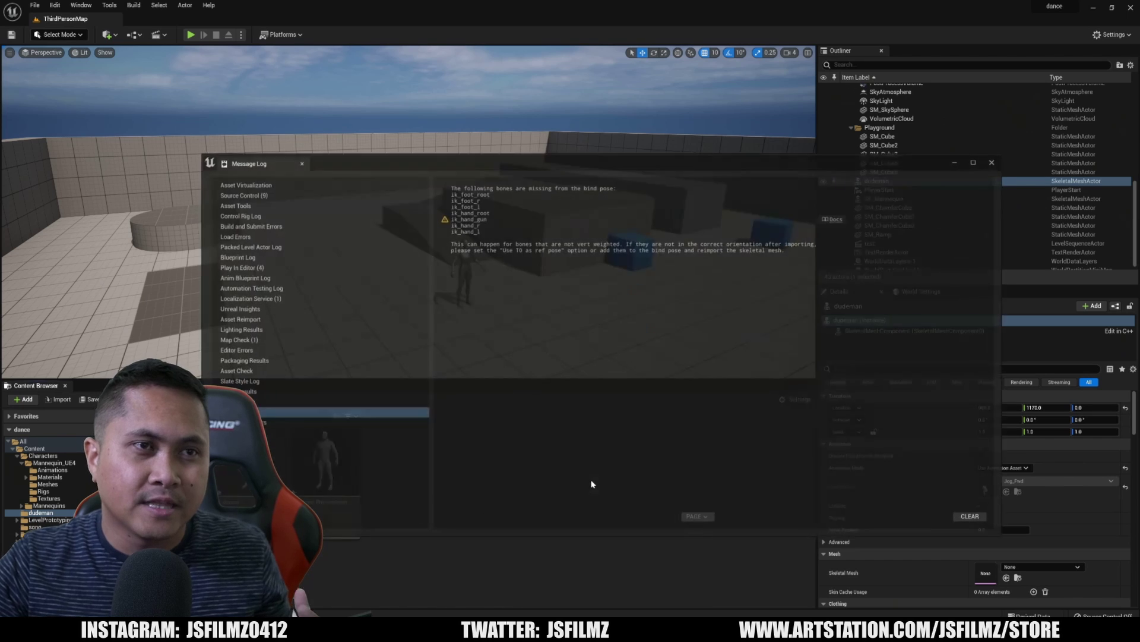
{"action": "left_click", "coordinate": [992, 163]}
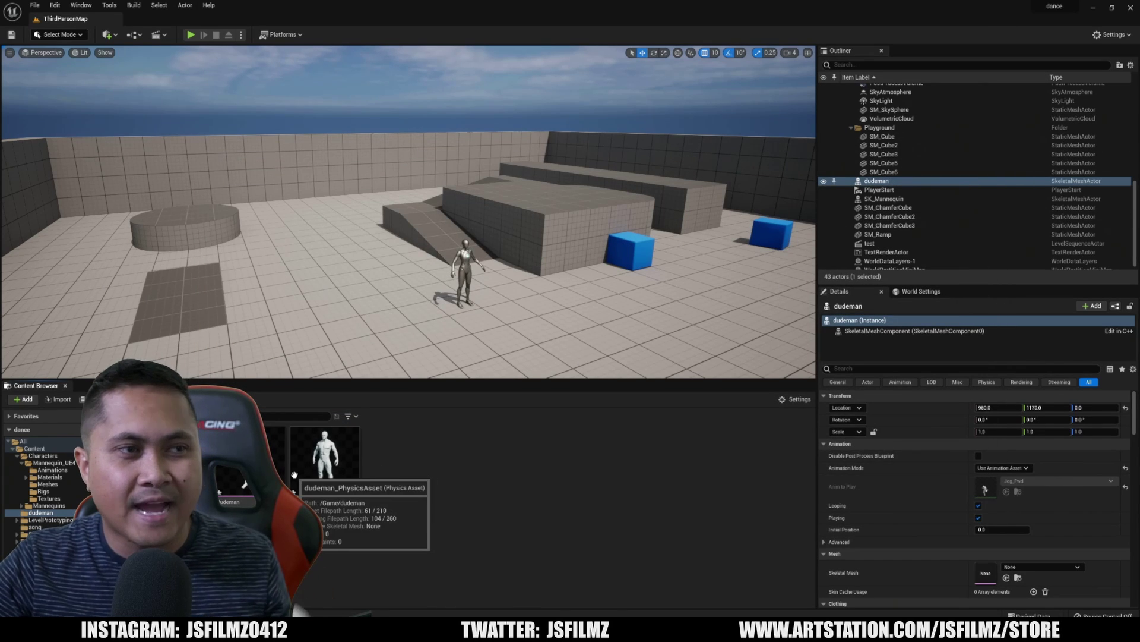
{"action": "mouse_move", "coordinate": [261, 472]}
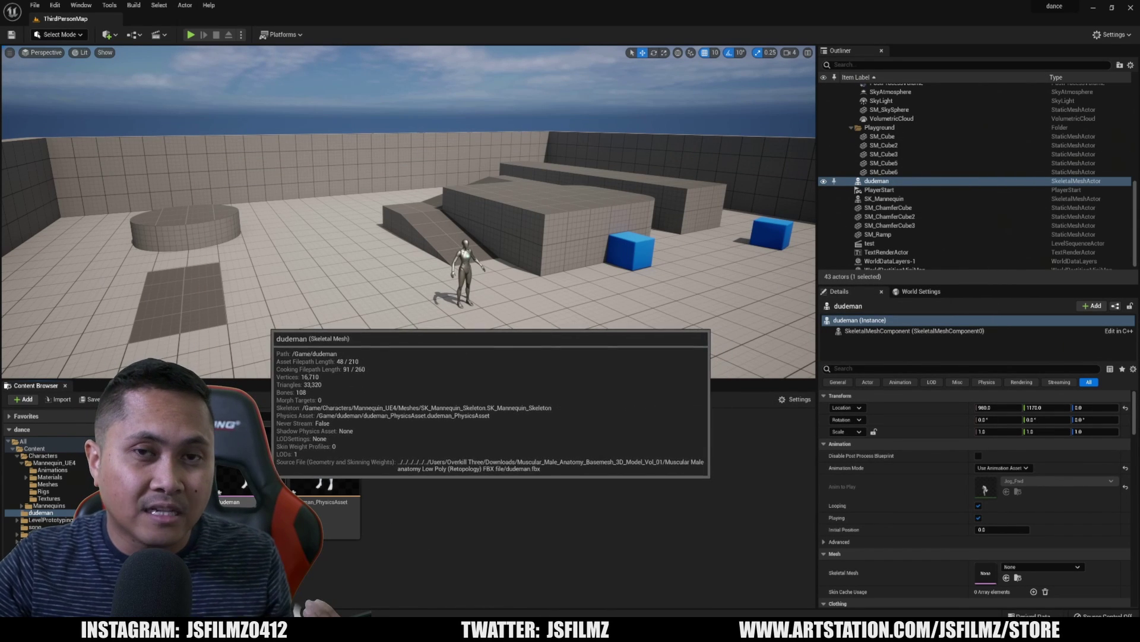